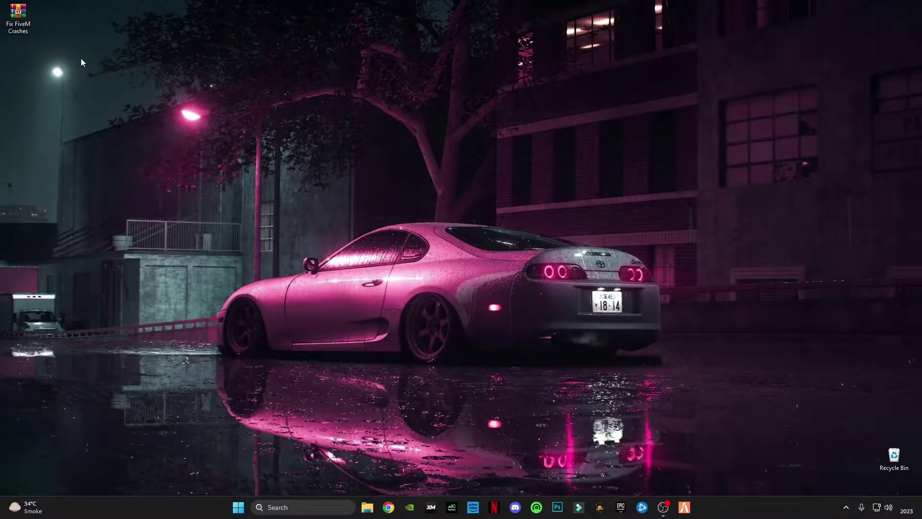
Launch Run from Windows Search and open the appdata folder in File Explorer.
left_click(311, 507)
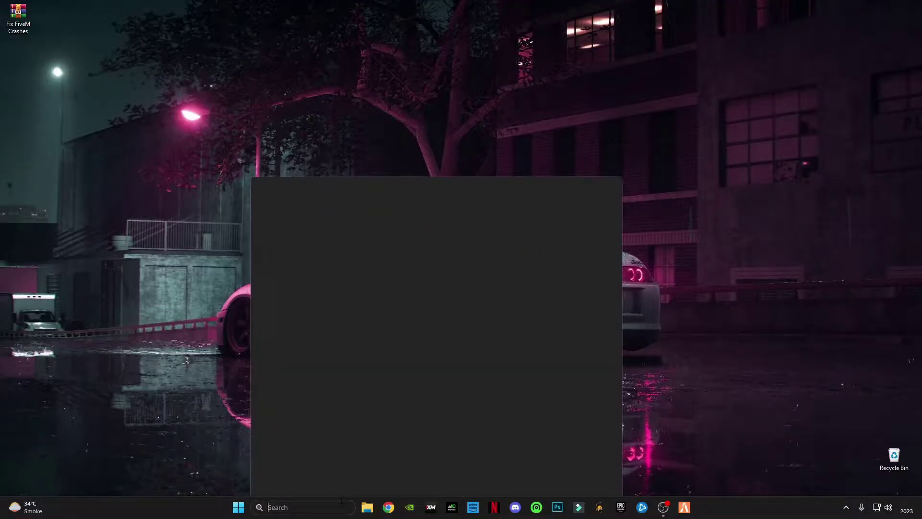
left_click(70, 405)
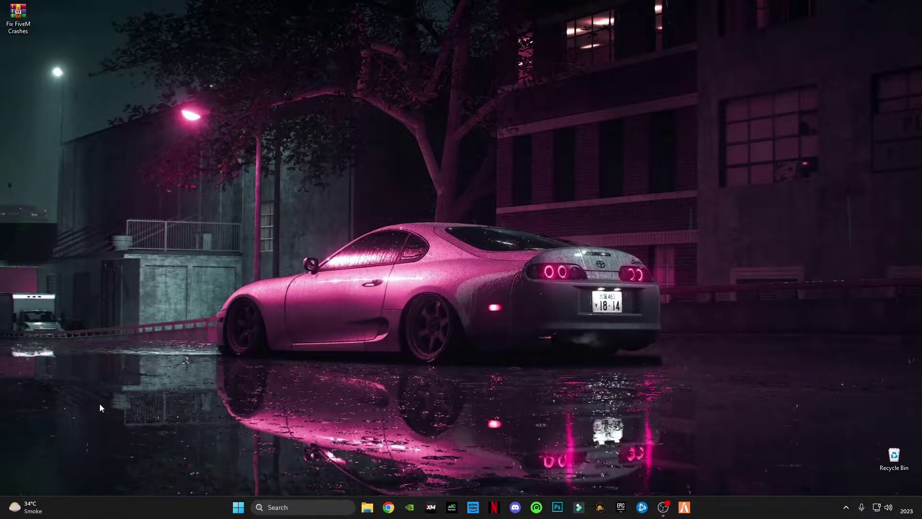
left_click(276, 507)
type("run")
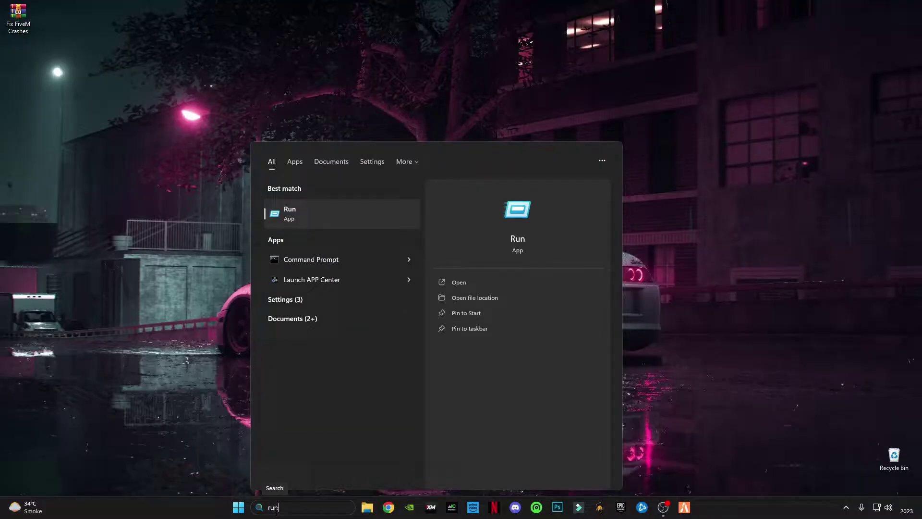
left_click(300, 213)
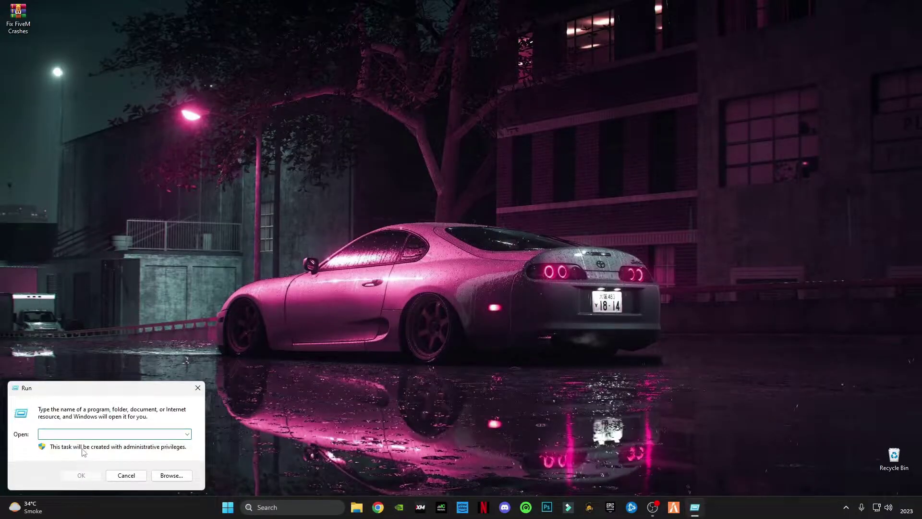
type("a")
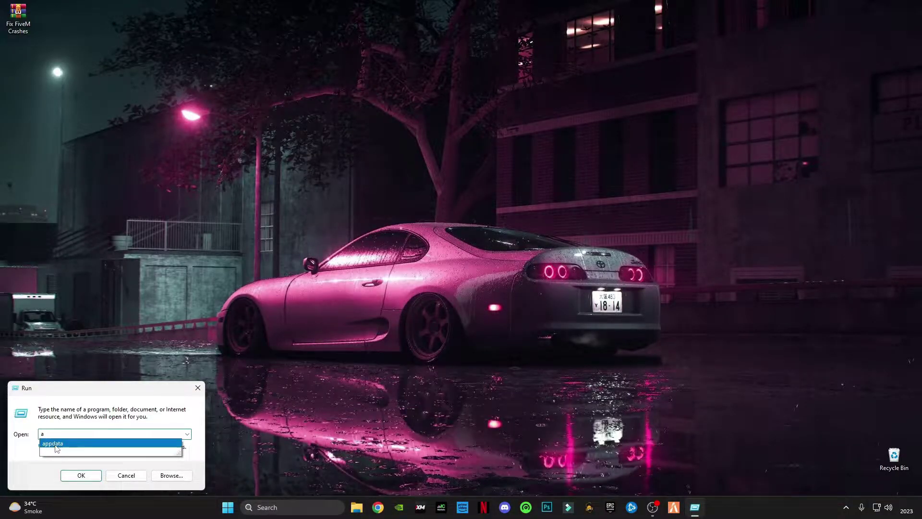
left_click(75, 453)
Navigate to Local > FiveM > FiveM Application Data > data.
left_click(94, 475)
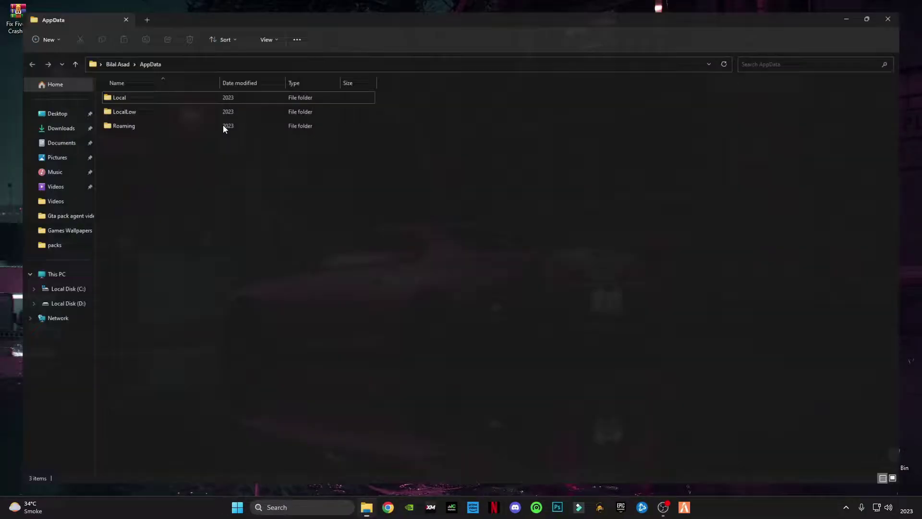
double_click(111, 89)
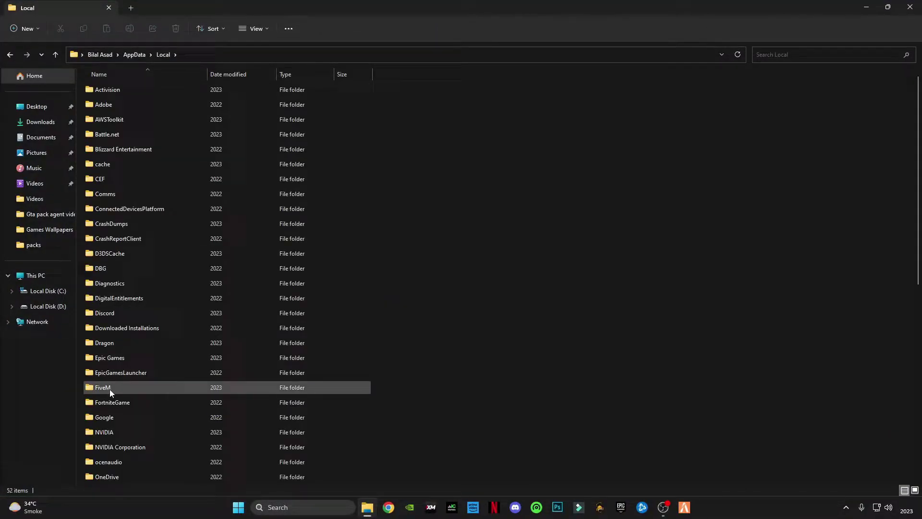
left_click(149, 89)
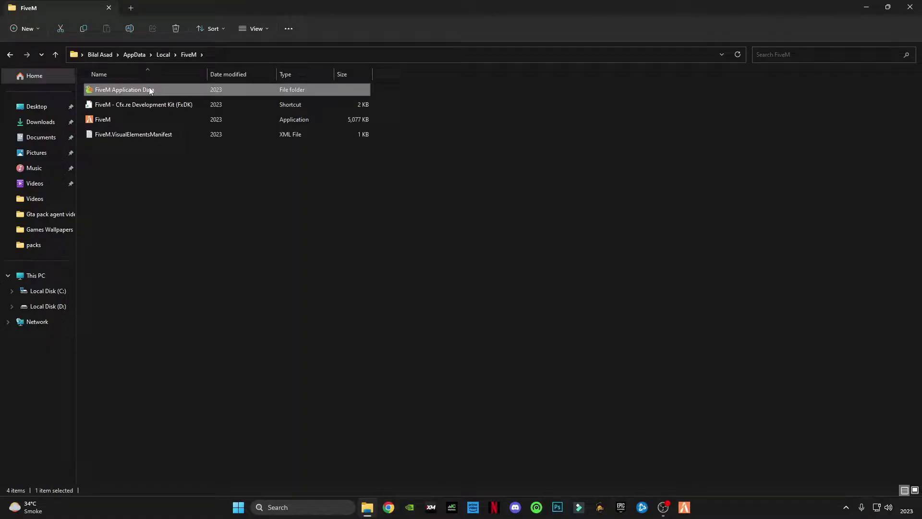
double_click(153, 91)
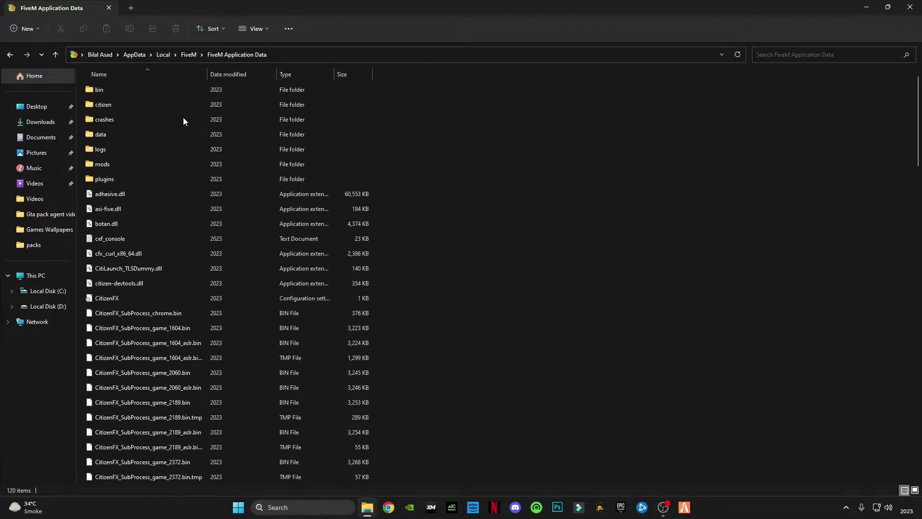
double_click(97, 137)
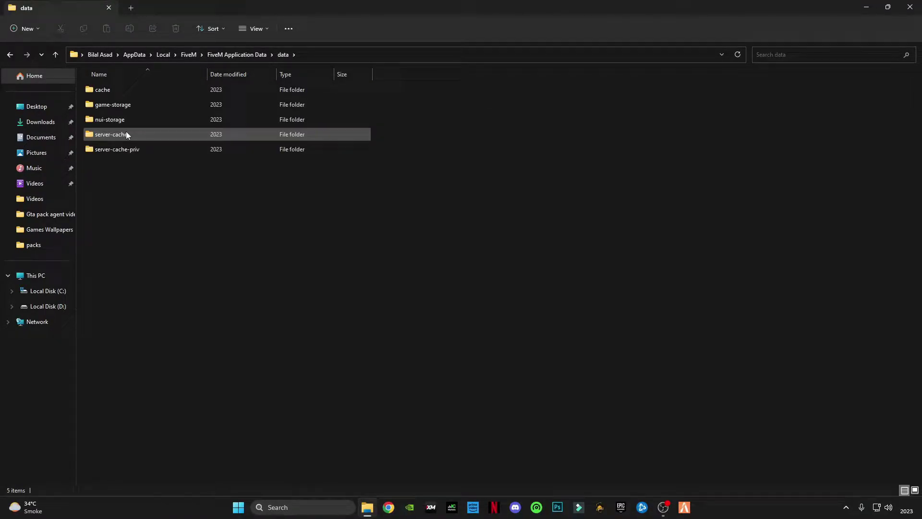
Delete everything inside the cache folder.
double_click(104, 90)
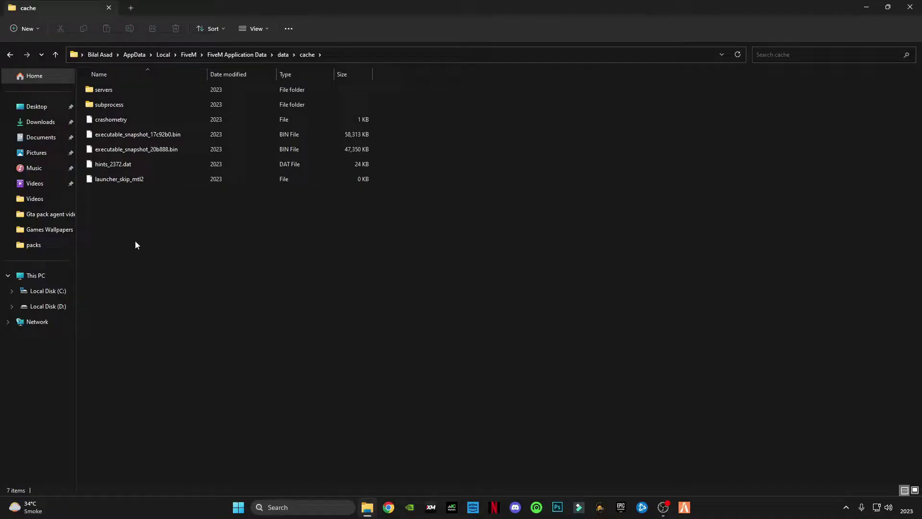
left_click_drag(135, 240, 102, 85)
right_click(112, 90)
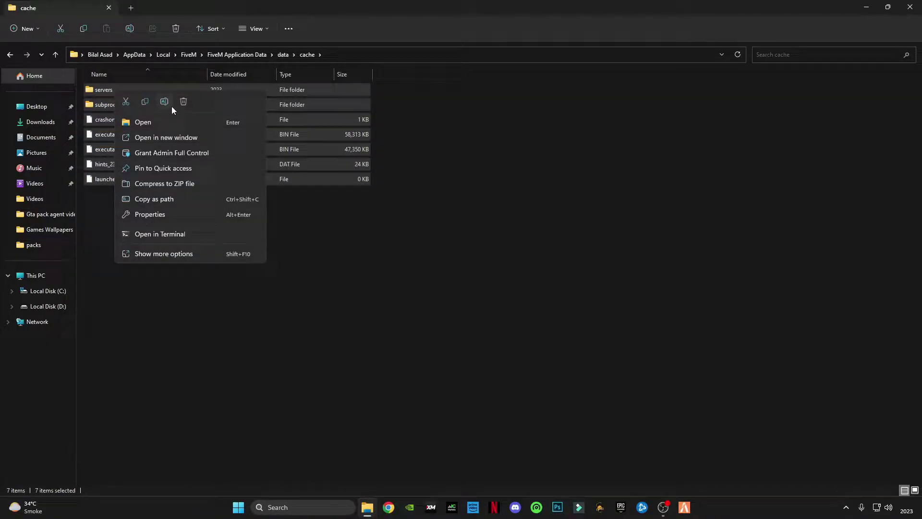
left_click(177, 101)
left_click(509, 262)
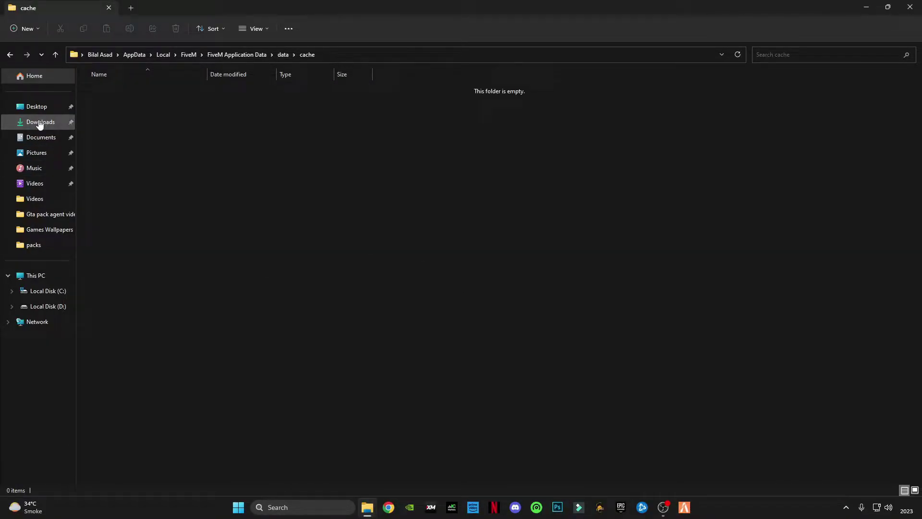
Delete the folders inside the server-cache folder.
left_click(11, 56)
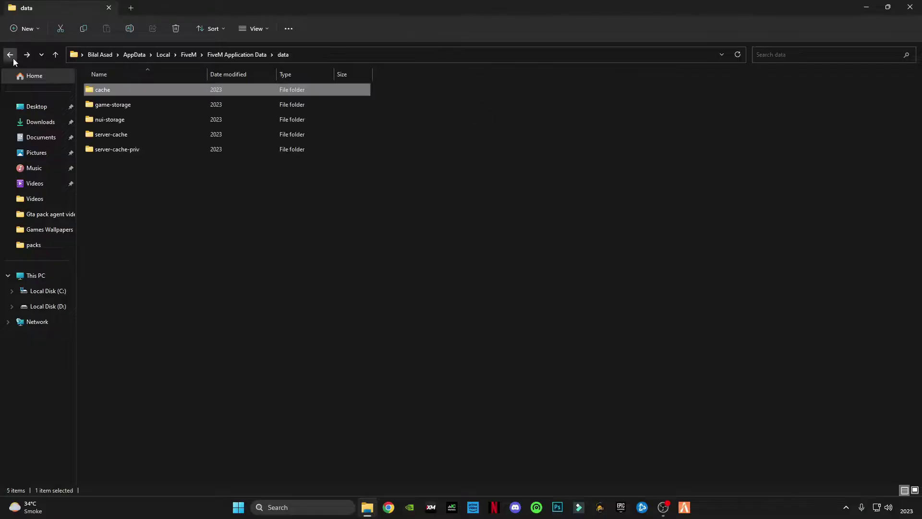
double_click(124, 131)
left_click_drag(120, 131, 99, 89)
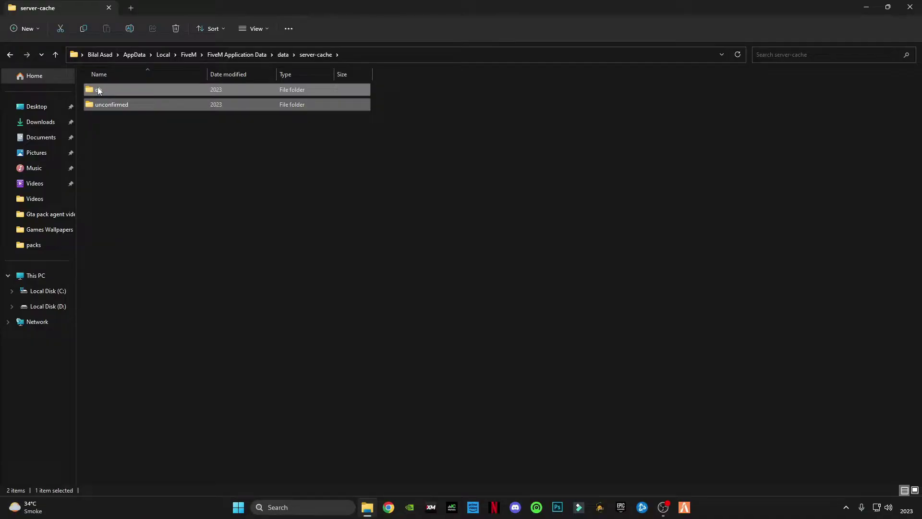
right_click(98, 89)
left_click(170, 101)
left_click(499, 260)
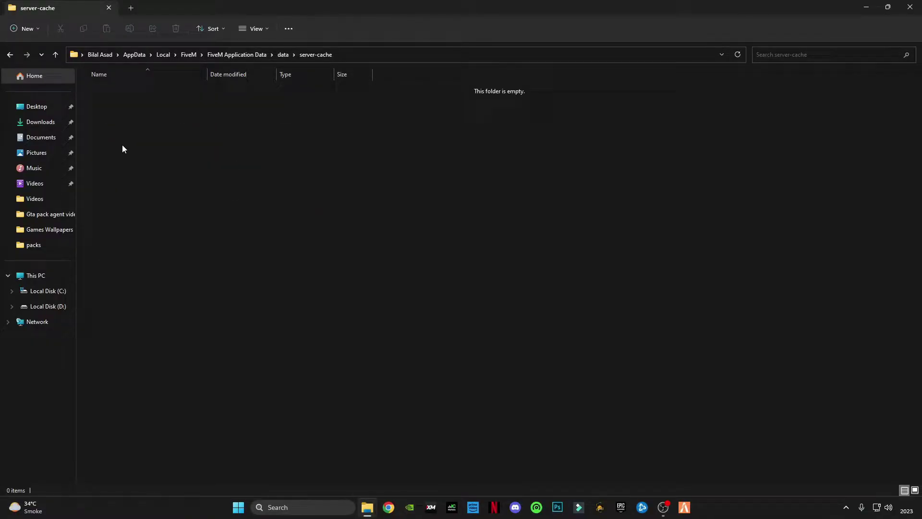
Delete all 360 items in the server-cache-priv folder.
left_click(10, 55)
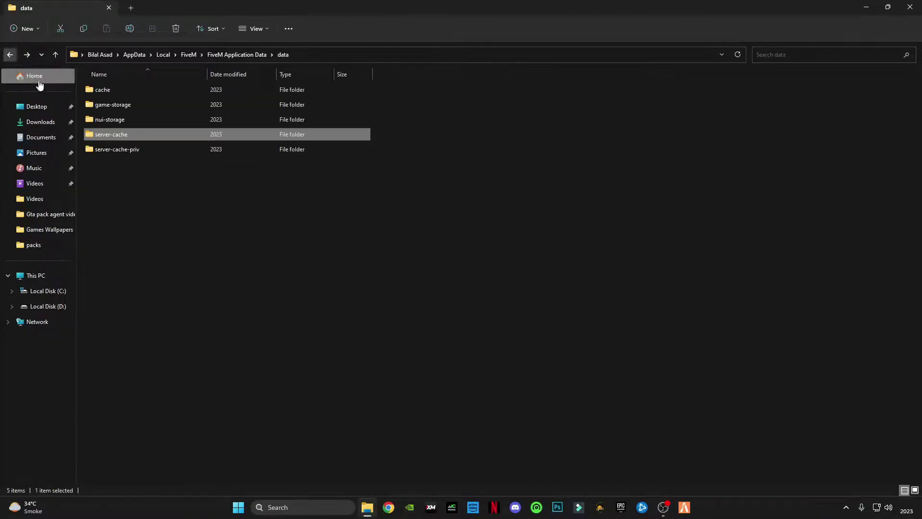
double_click(135, 149)
left_click(218, 209)
key("ctrl+a")
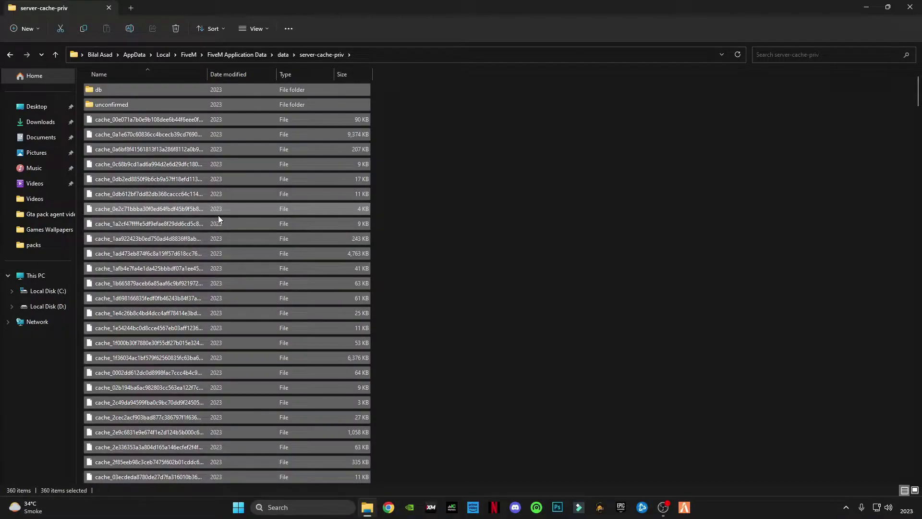
key("Delete")
key("Return")
Delete the .dmp file in FiveM's crashes folder, then close Explorer.
left_click(10, 55)
left_click(9, 55)
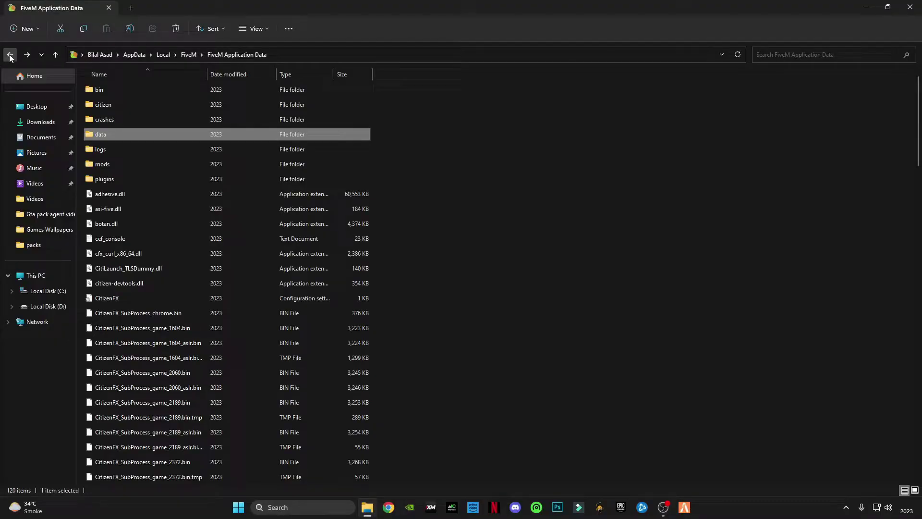
double_click(120, 120)
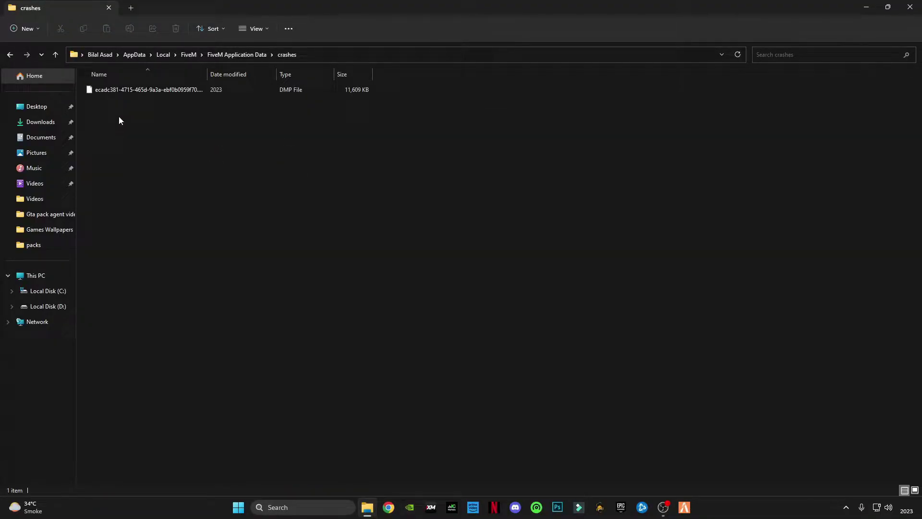
right_click(124, 90)
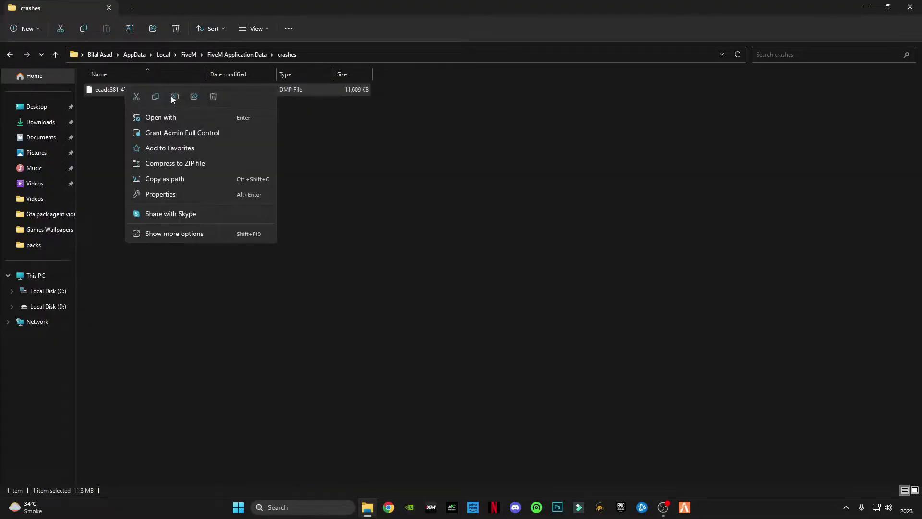
left_click(216, 100)
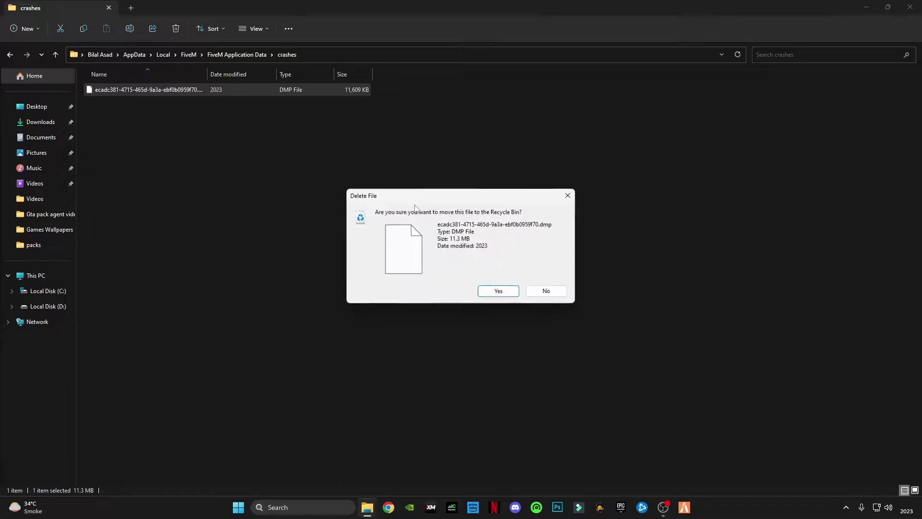
left_click(495, 291)
left_click(911, 7)
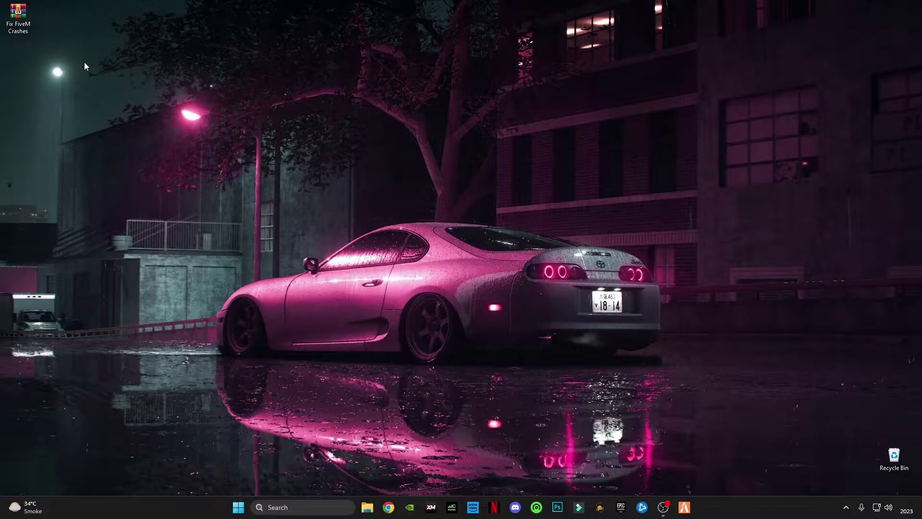
Extract the Fix FiveM Crashes archive onto the desktop and open the new folder.
right_click(18, 27)
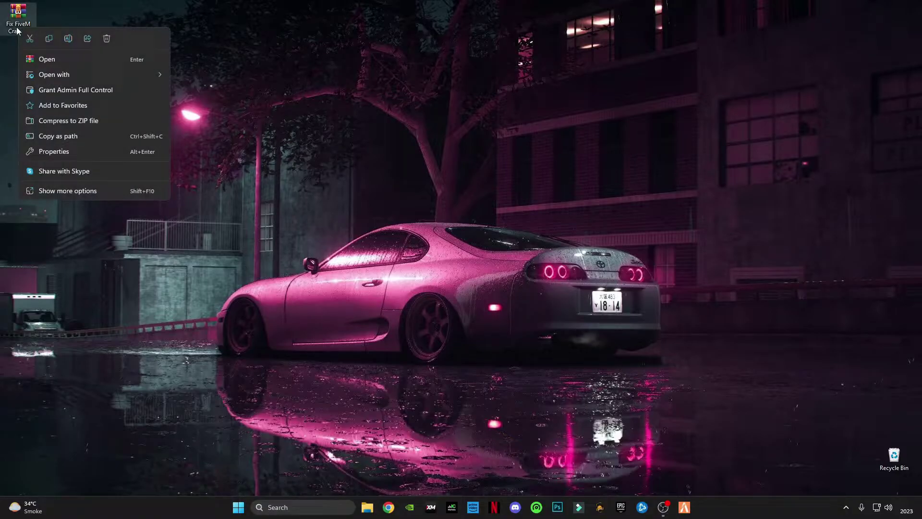
left_click(80, 192)
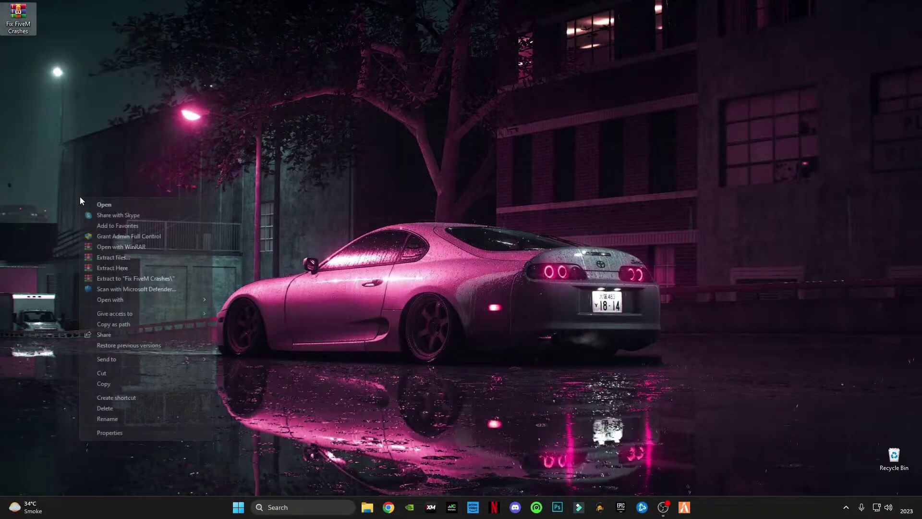
left_click(117, 268)
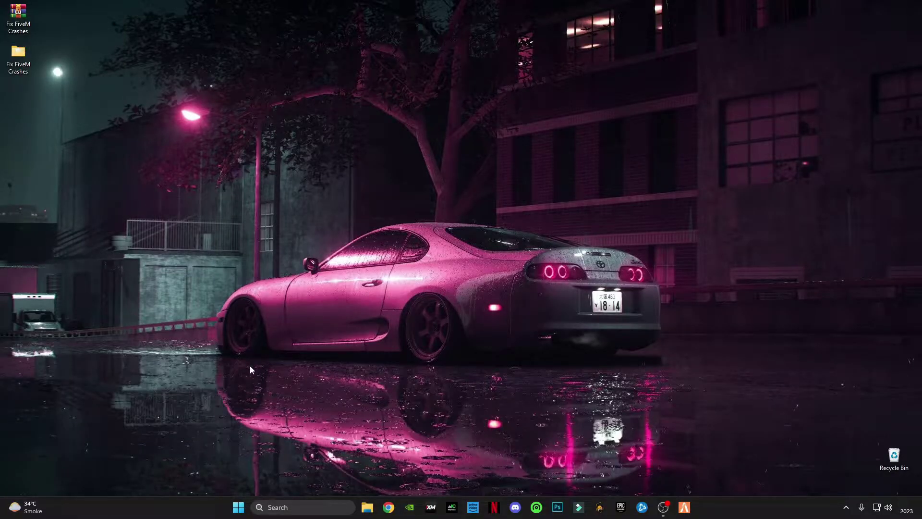
double_click(22, 63)
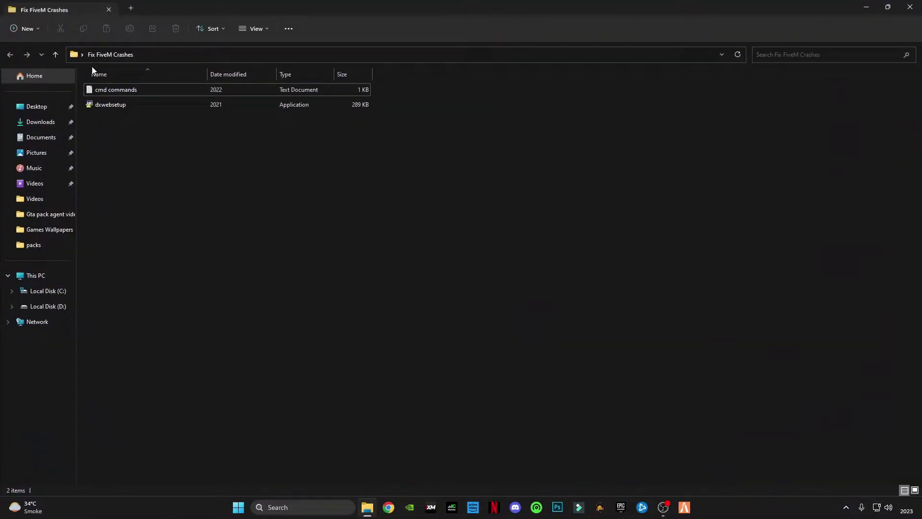
Open the cmd commands notes and start Command Prompt as administrator.
left_click(115, 92)
double_click(115, 92)
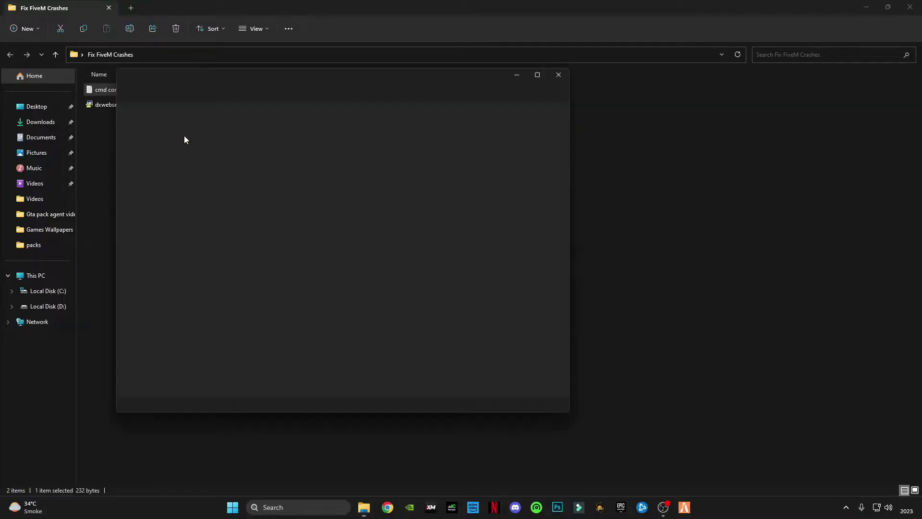
left_click(332, 506)
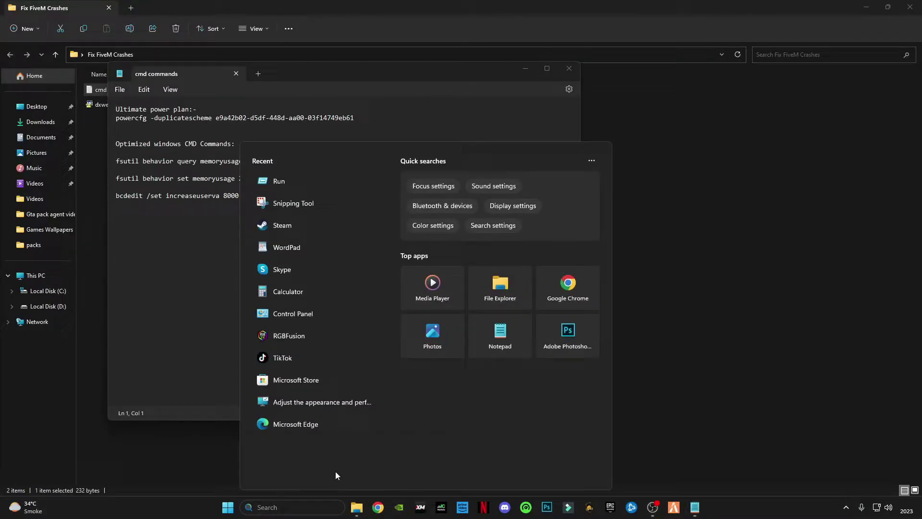
type("cmd")
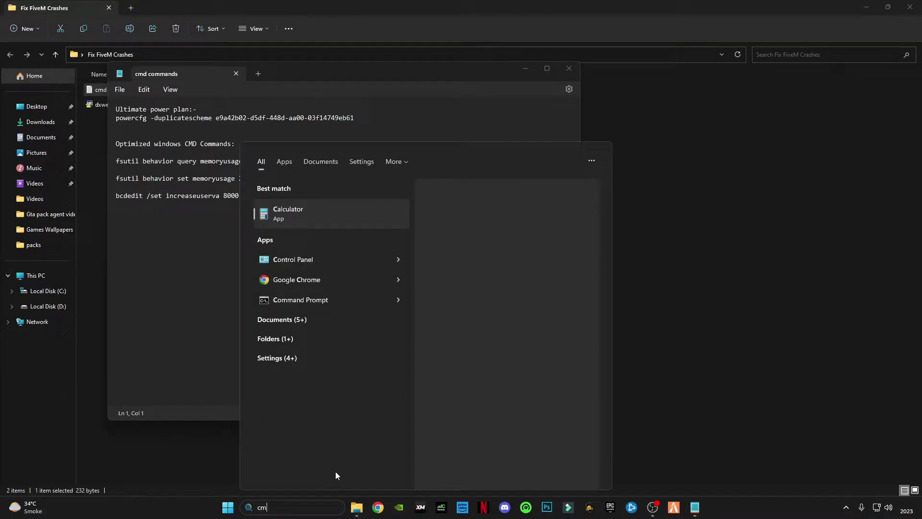
right_click(302, 209)
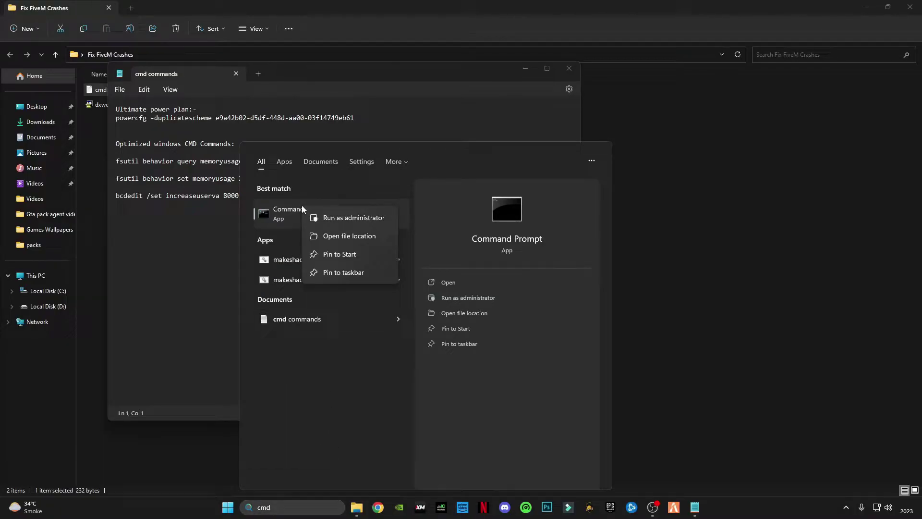
left_click(332, 224)
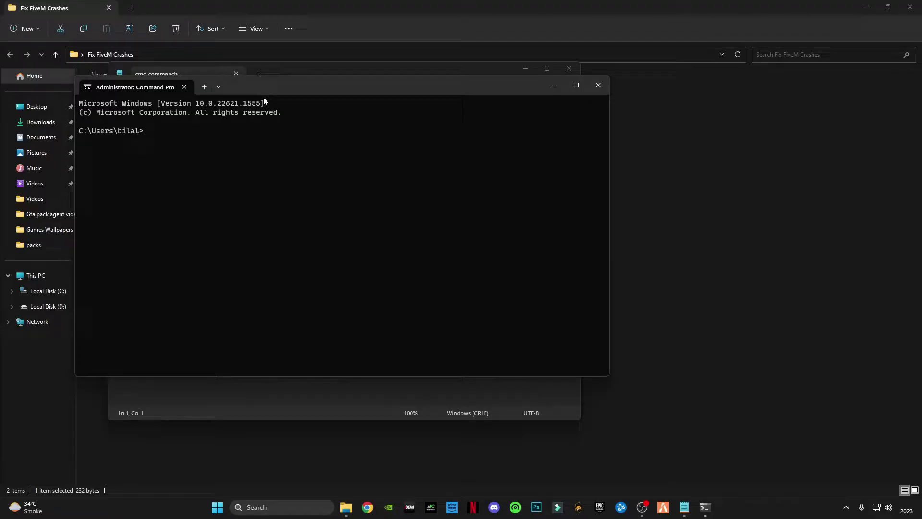
Copy the powercfg -duplicatescheme line from the notes and run it in Command Prompt.
left_click_drag(265, 102, 542, 219)
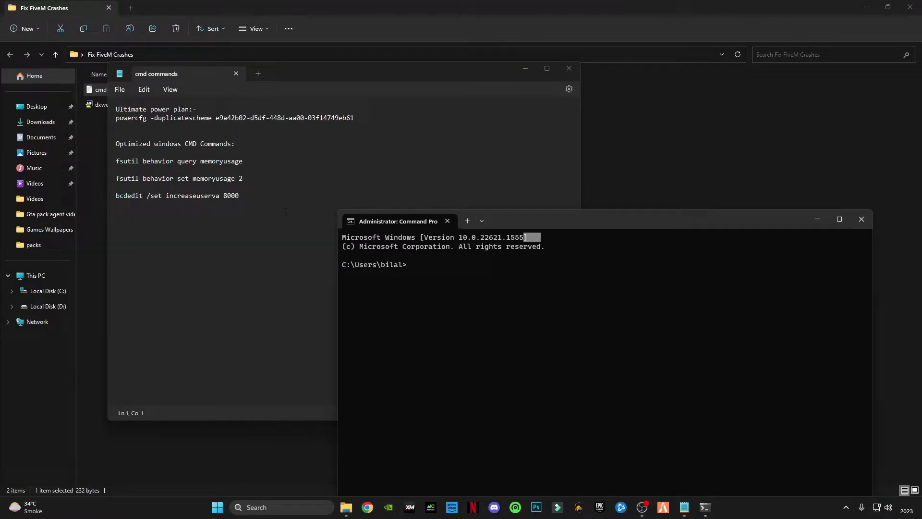
left_click(286, 213)
left_click_drag(354, 117, 114, 109)
left_click(354, 117)
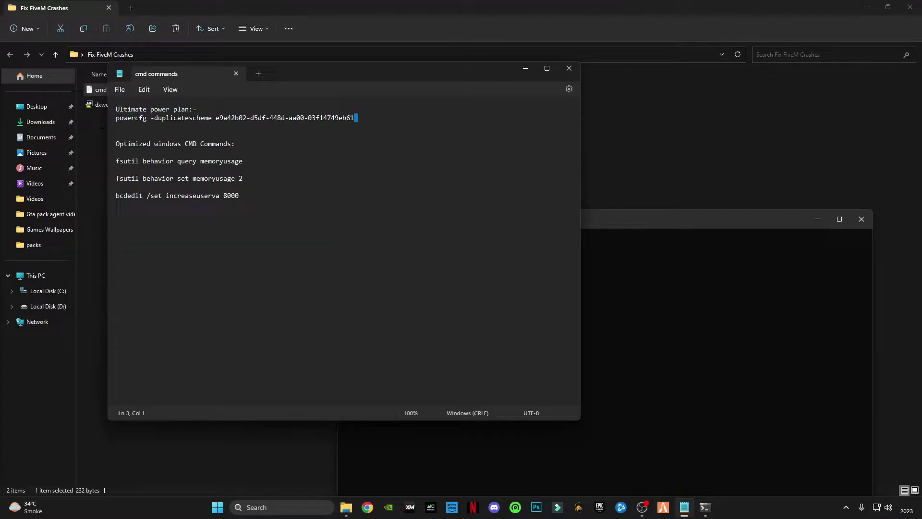
left_click_drag(354, 117, 106, 124)
key("ctrl+c")
left_click(611, 232)
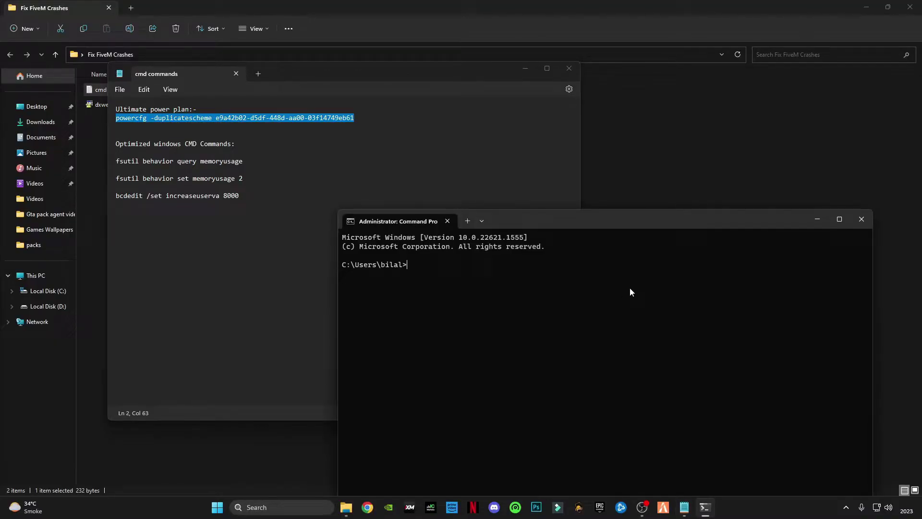
right_click(623, 290)
key("Return")
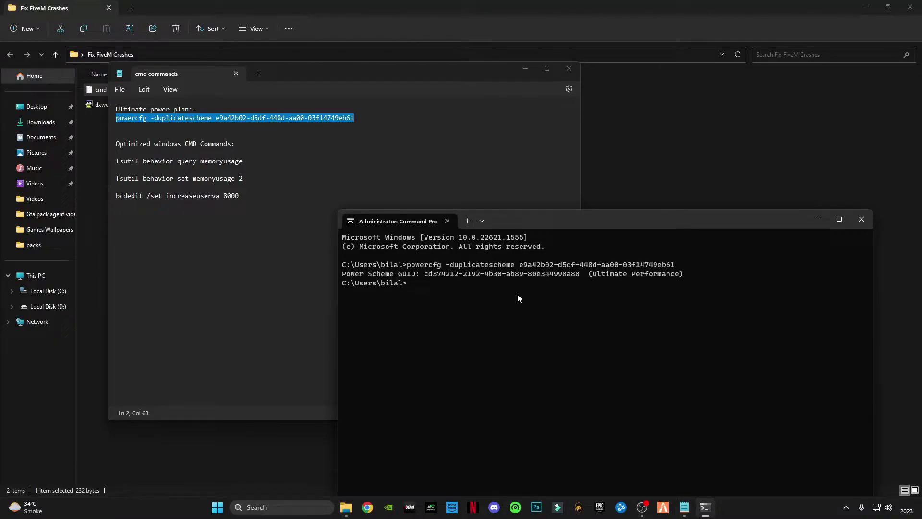
Paste and run the fsutil memoryusage 2 and bcdedit increaseuserva 8000 commands.
left_click_drag(263, 191, 108, 164)
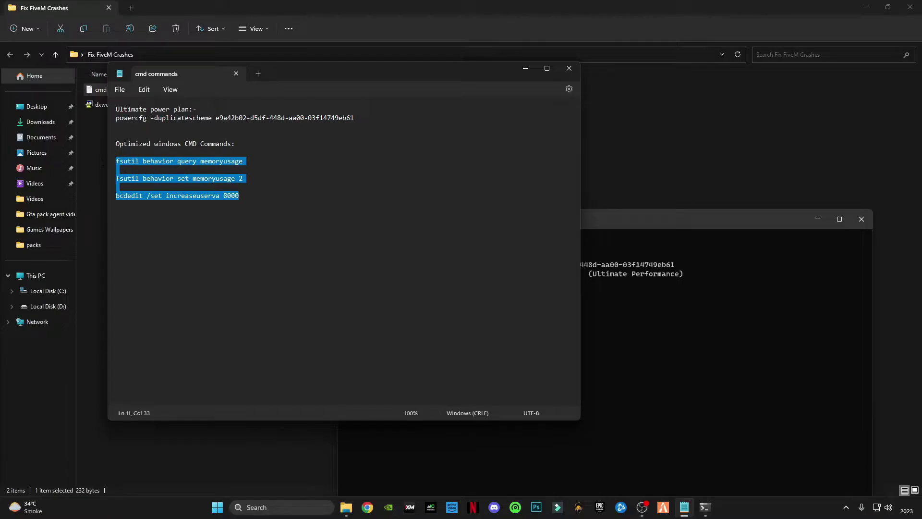
key("ctrl+c")
key("alt+Tab")
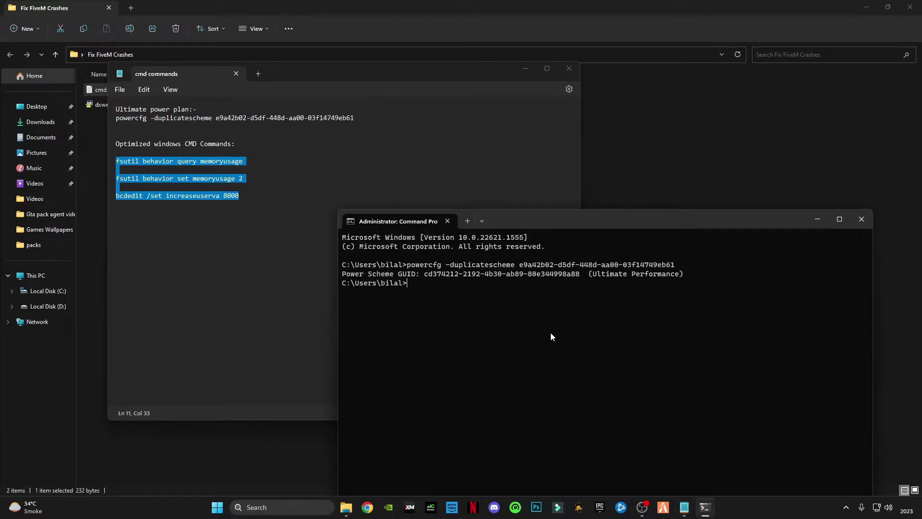
right_click(550, 336)
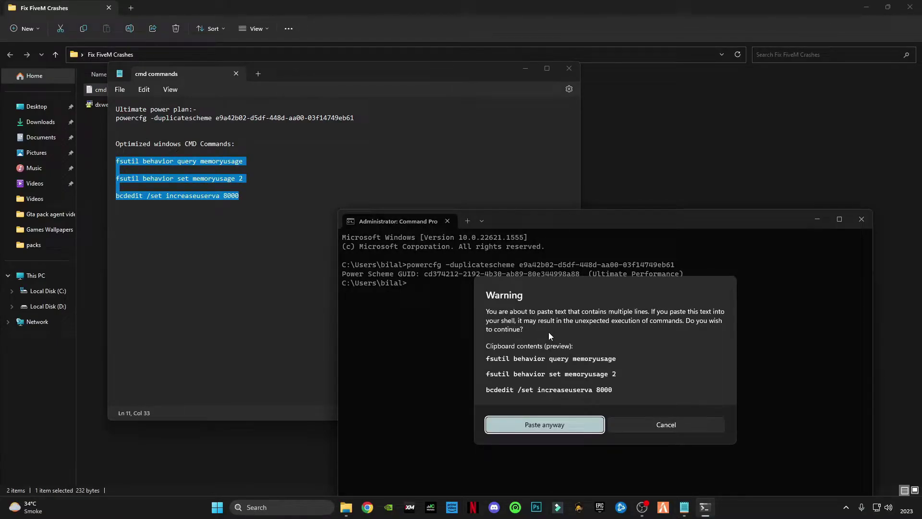
key("Return")
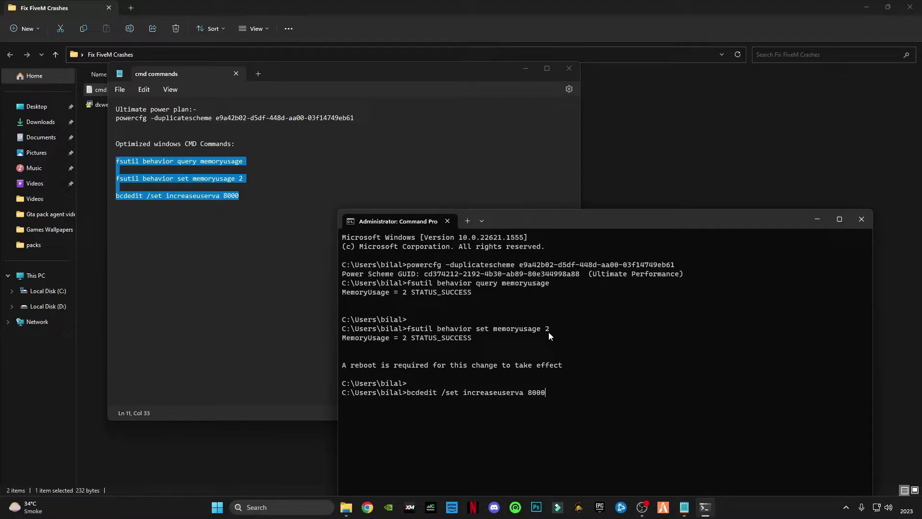
key("Return")
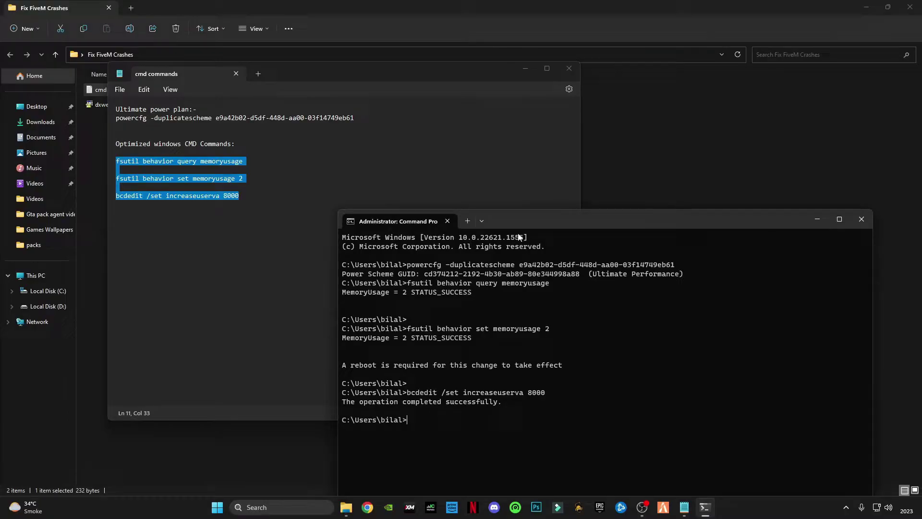
Close the Command Prompt with exit.
left_click_drag(553, 226, 318, 137)
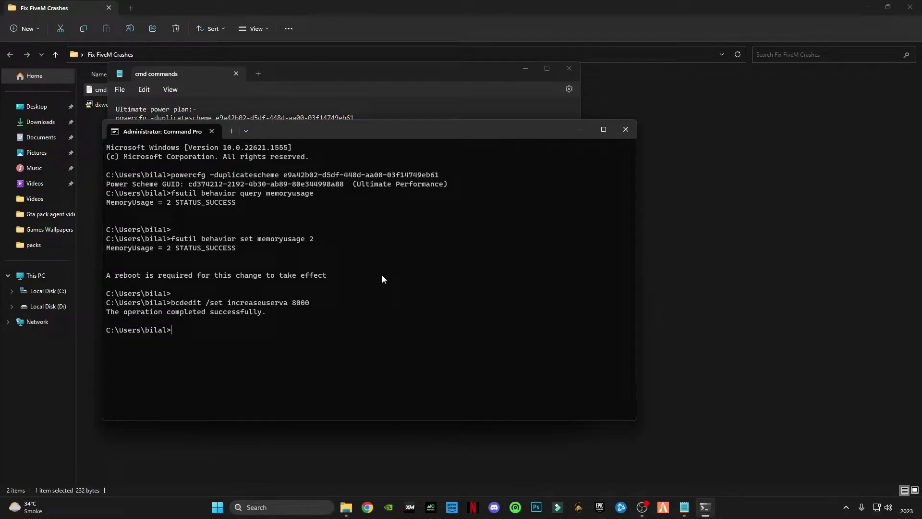
type("exit")
key("Return")
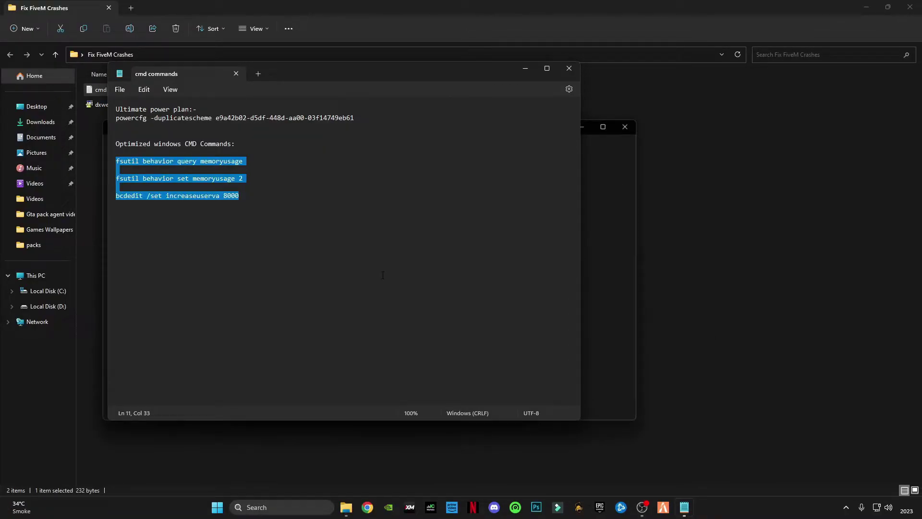
Run dxwebsetup with Install the Bing Bar unchecked and finish once DirectX reports up to date.
left_click(568, 69)
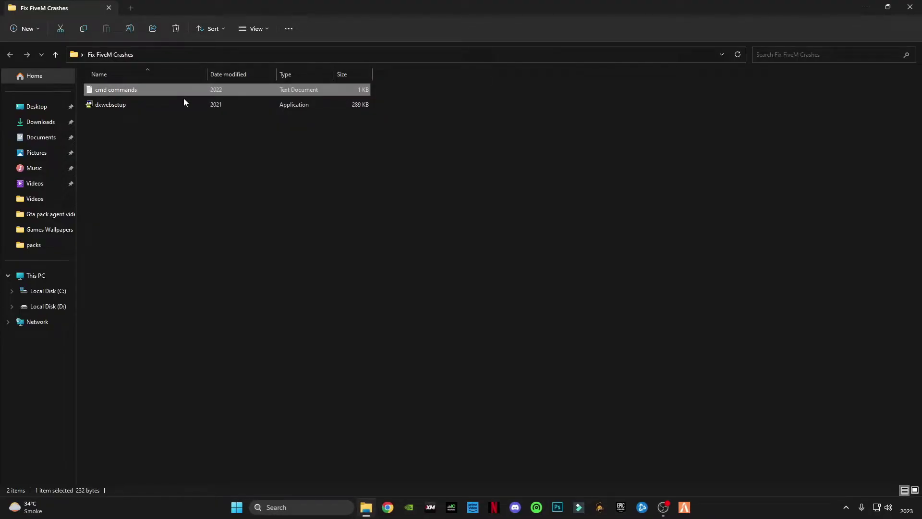
left_click(133, 107)
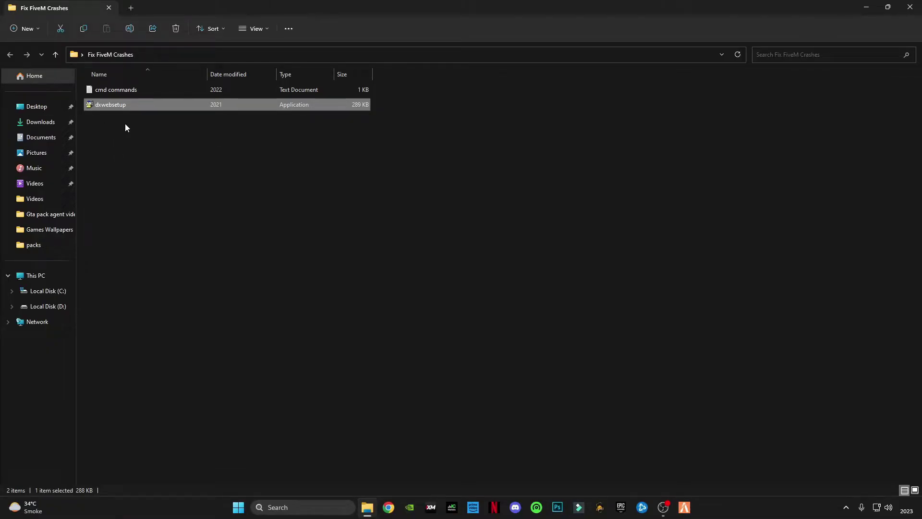
double_click(116, 105)
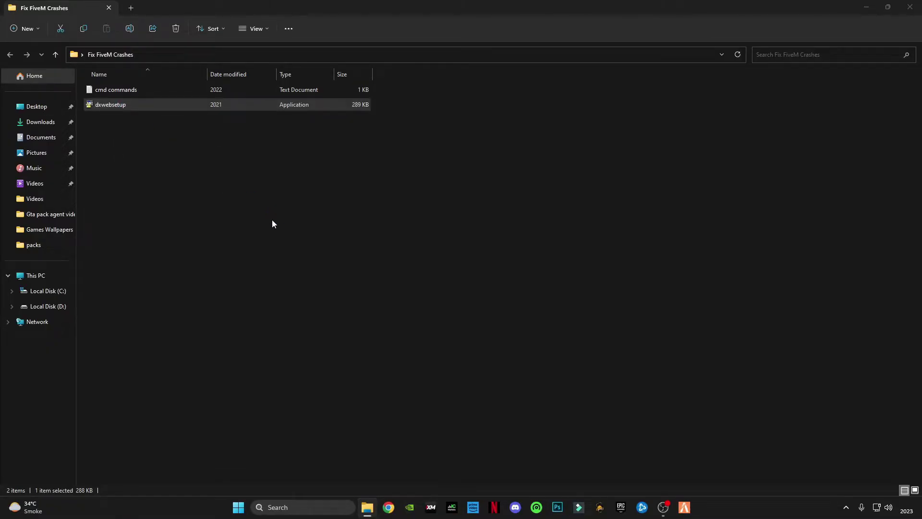
left_click(259, 260)
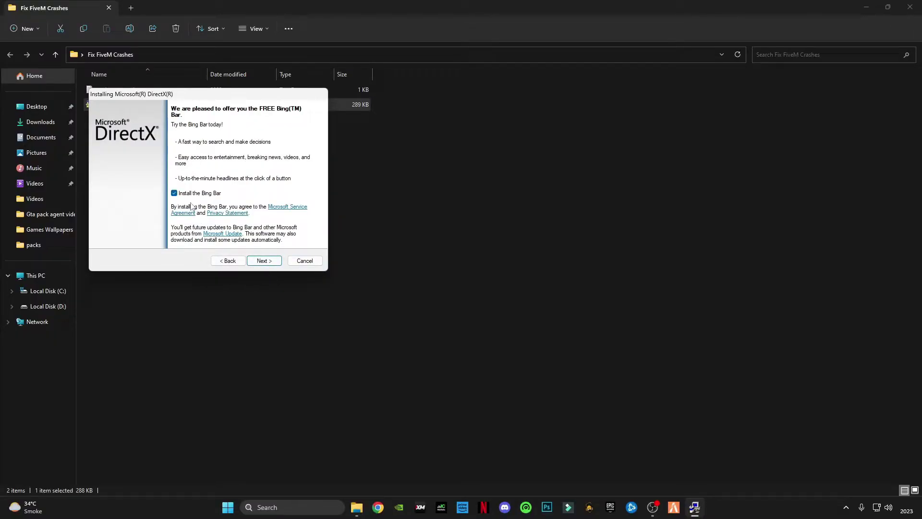
left_click(174, 193)
left_click(258, 260)
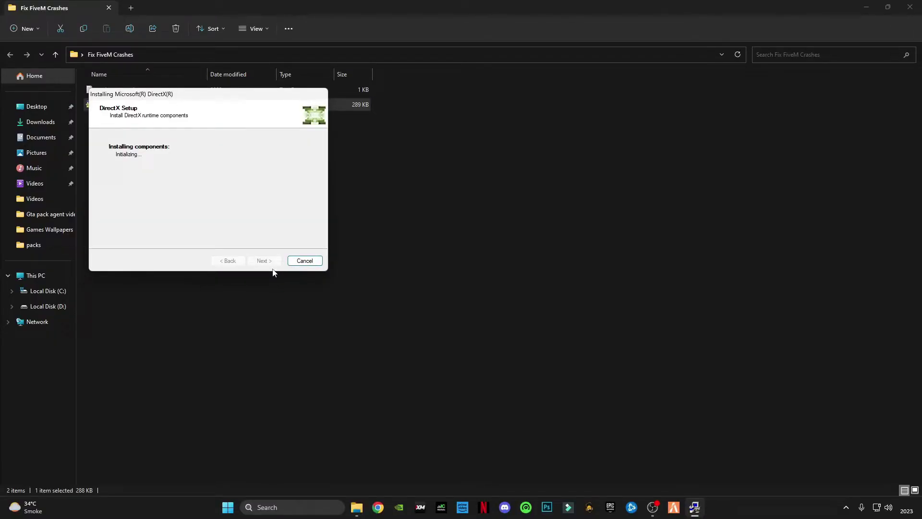
left_click(910, 7)
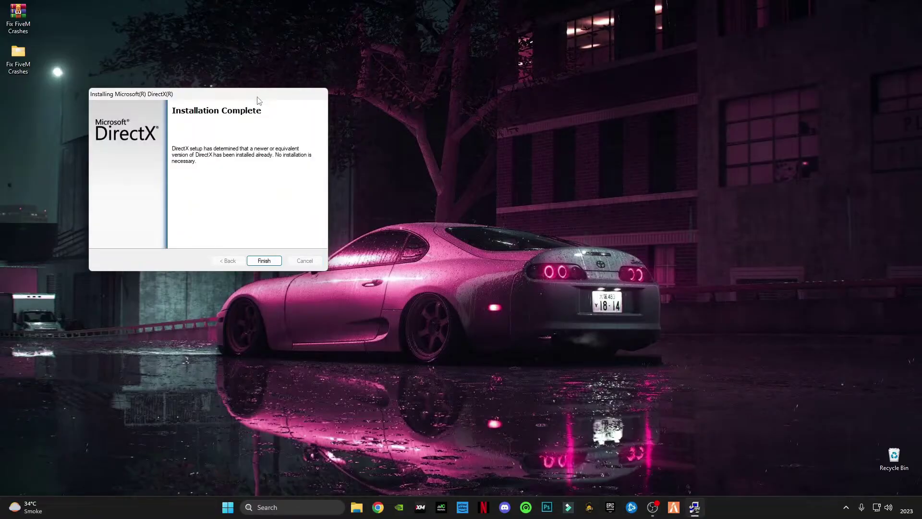
left_click(265, 261)
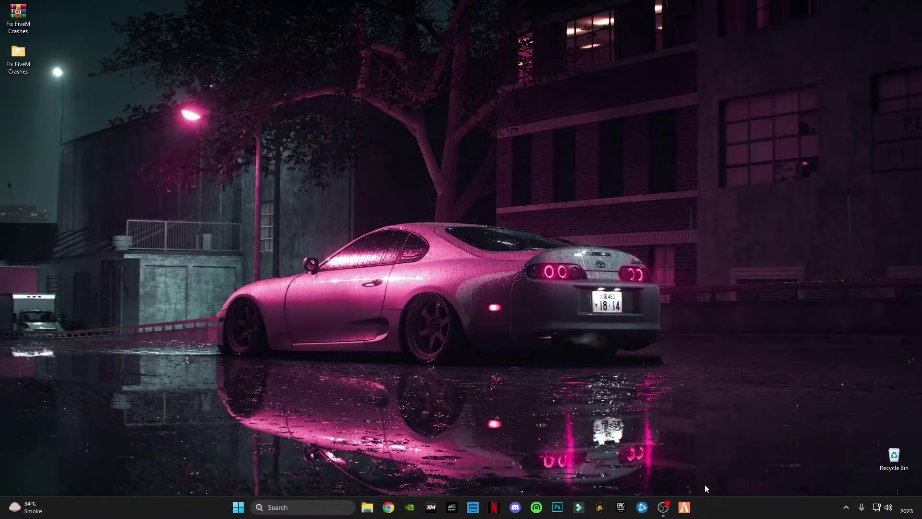
Launch FiveM from its taskbar icon.
left_click(684, 508)
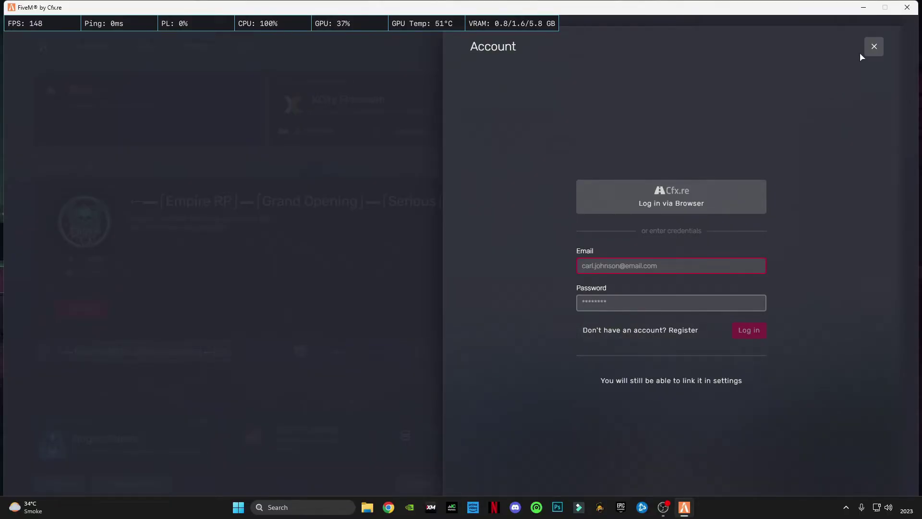
Dismiss the Account panel, connect to XCity Freeroam, and test-drive with W and S.
left_click(872, 47)
left_click(416, 132)
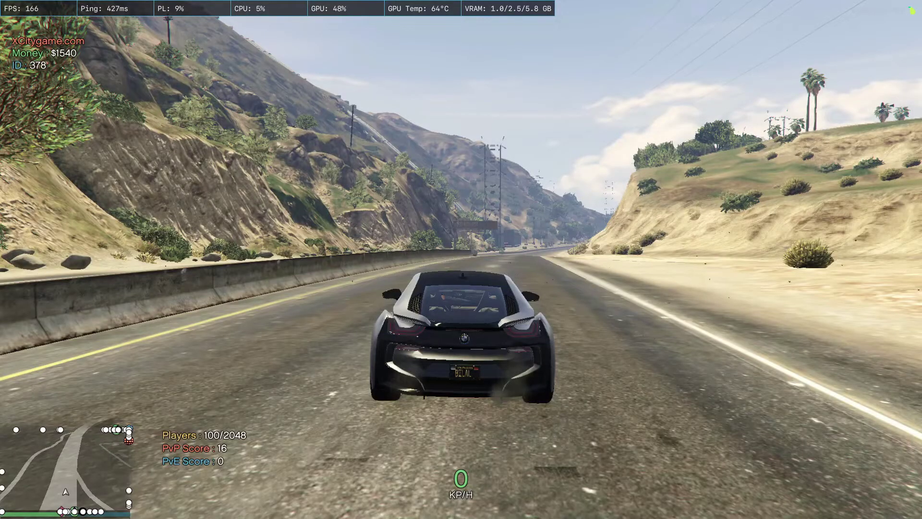
key("w")
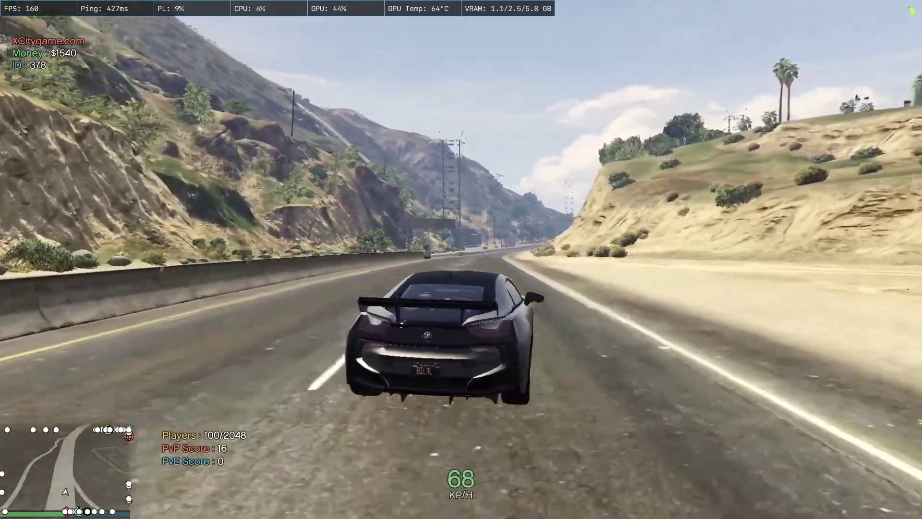
key("s")
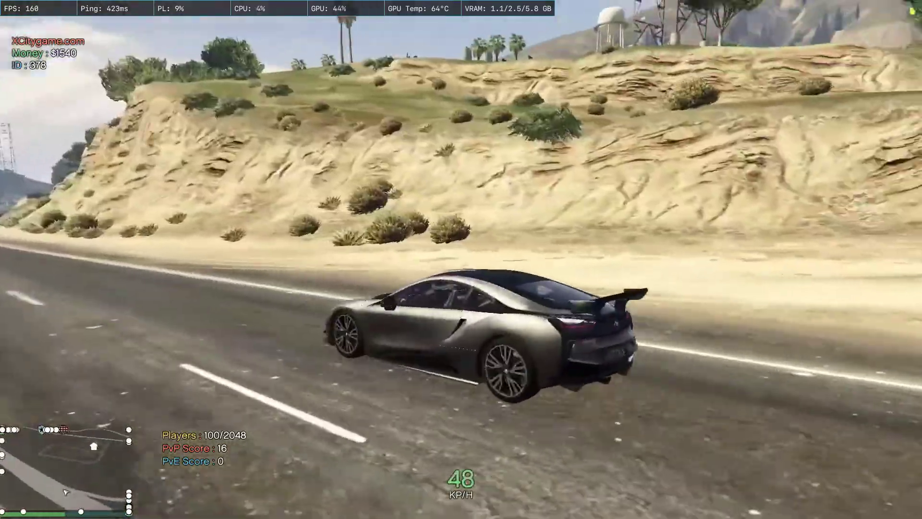